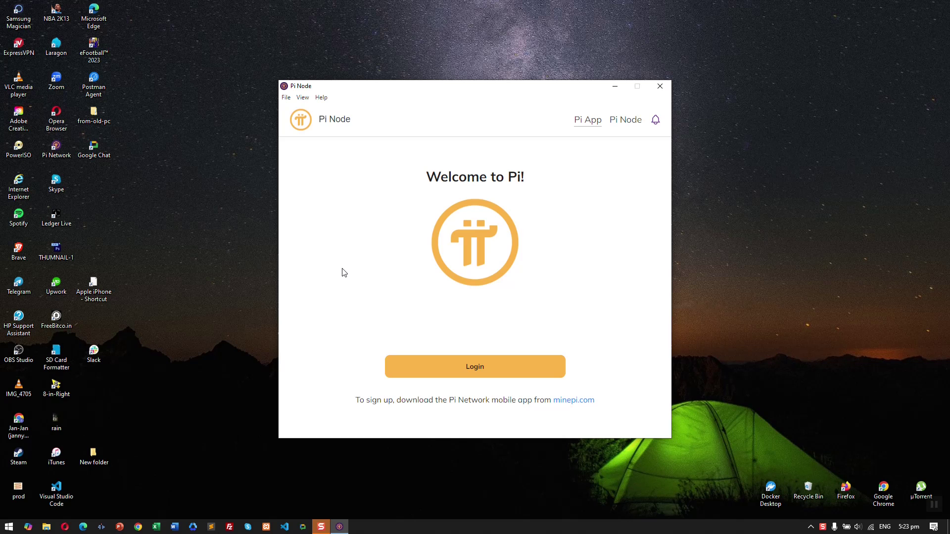
Choose Login, then restart now to install the pending Pi Desktop update
left_click(469, 369)
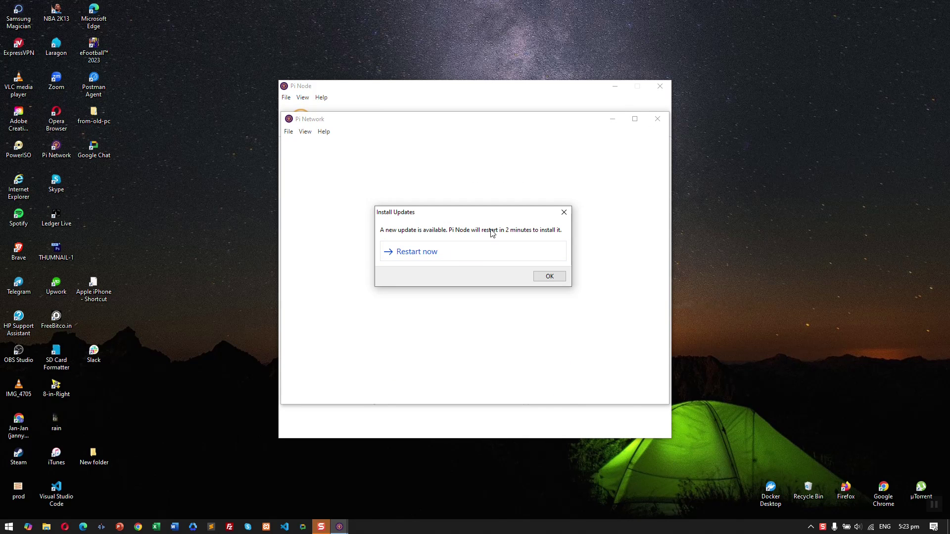
left_click(436, 255)
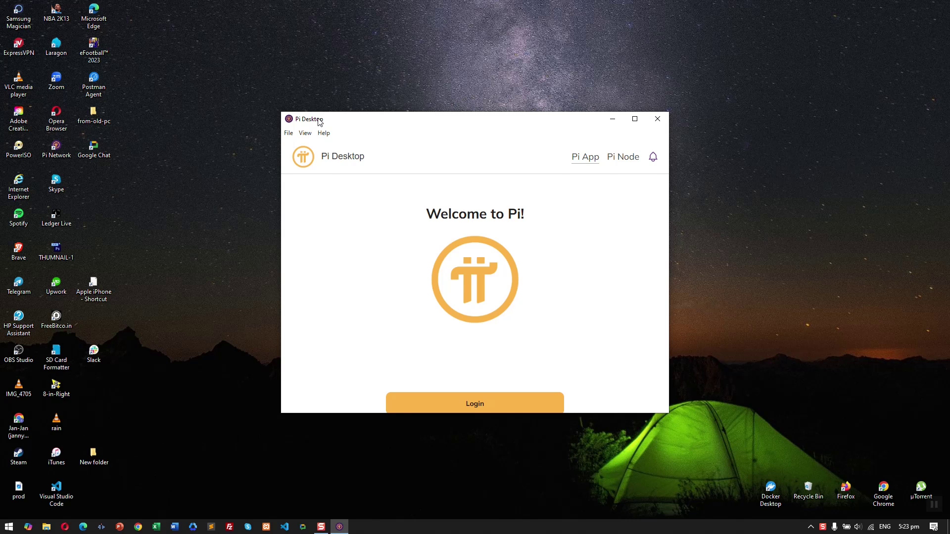
Maximize the Pi Desktop window and switch to the Pi Node section
left_click_drag(323, 120, 327, 124)
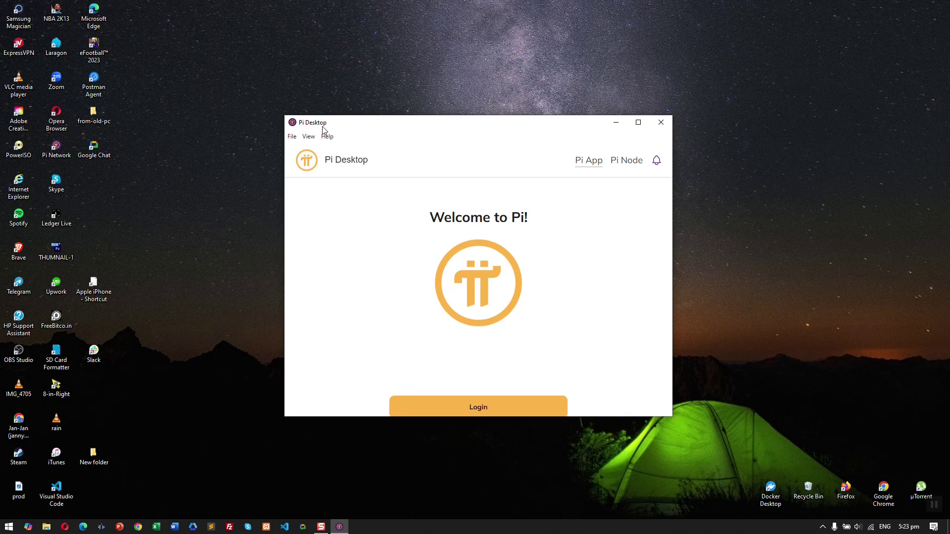
left_click(646, 121)
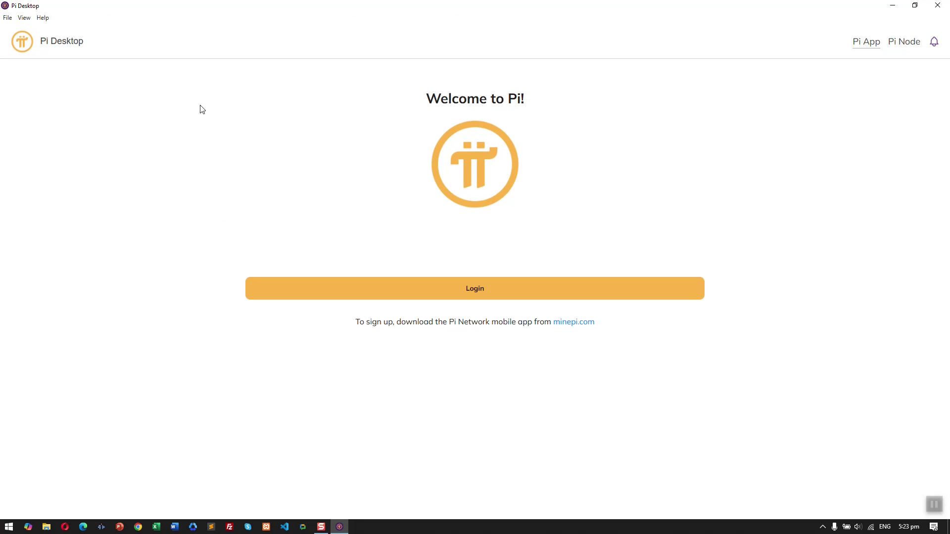
left_click(904, 46)
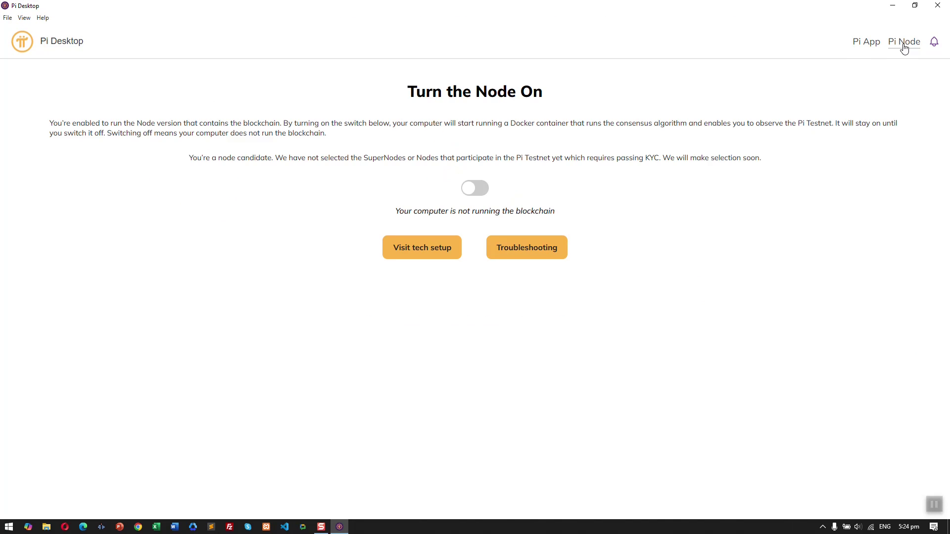
Highlight the Pi Node description and node candidate paragraphs, then return to Pi App
left_click_drag(82, 125, 287, 134)
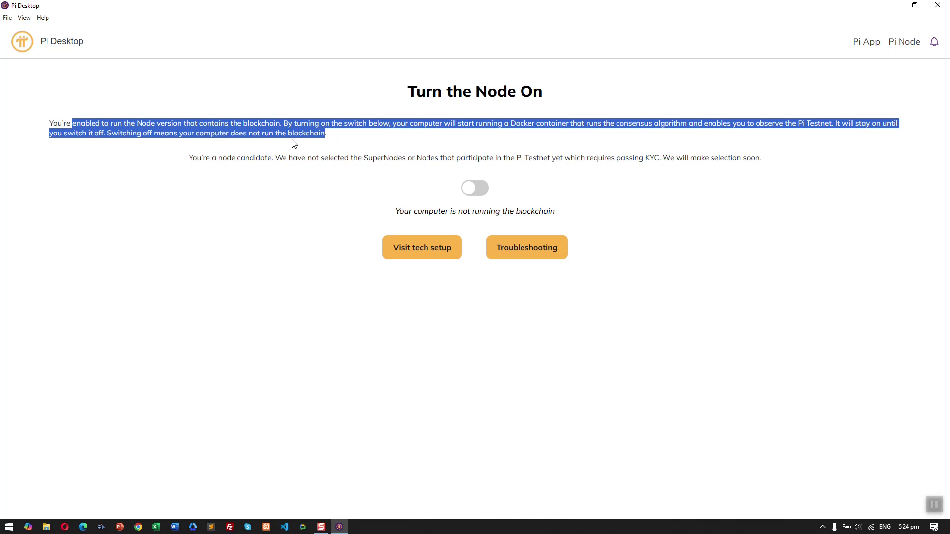
left_click(360, 132)
triple_click(360, 133)
left_click(364, 158)
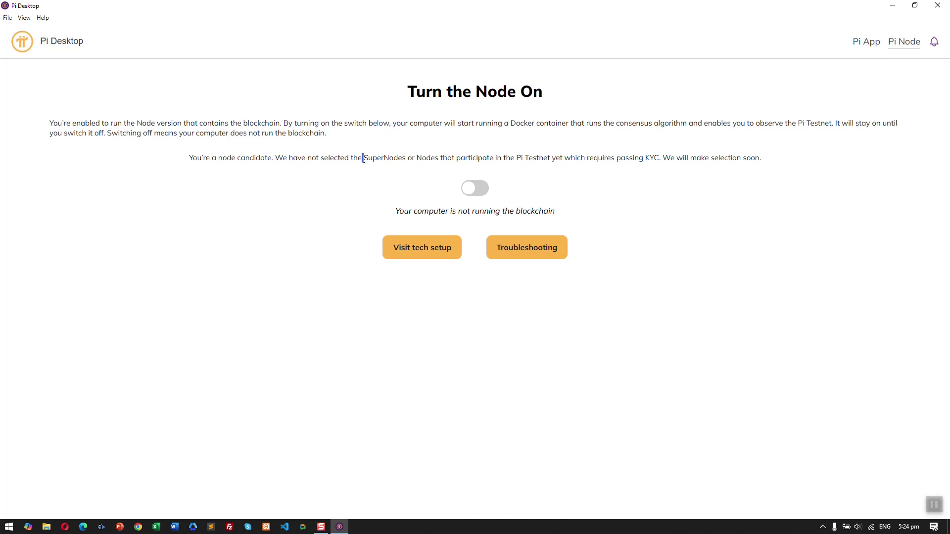
triple_click(364, 158)
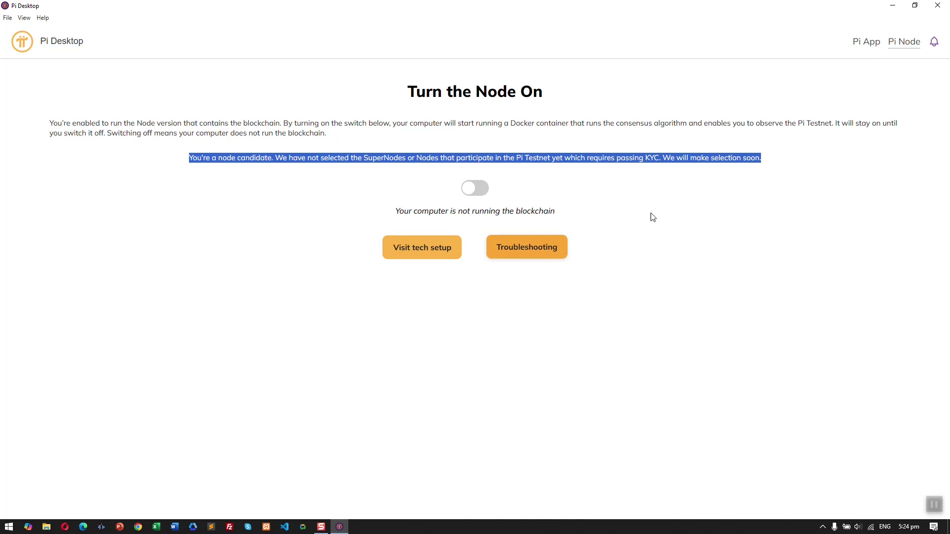
left_click(867, 45)
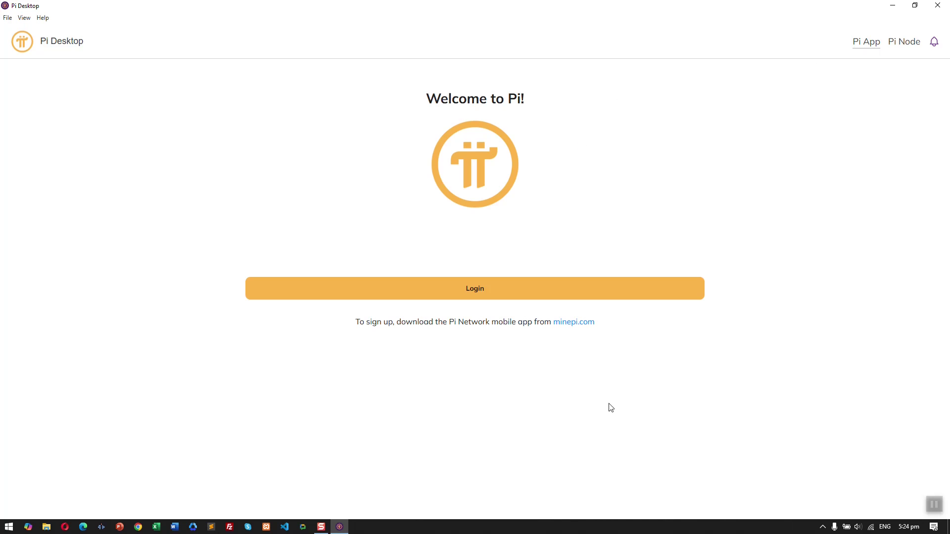
Log in to Pi and approve the authorization code until the home feed with balance loads
left_click(556, 299)
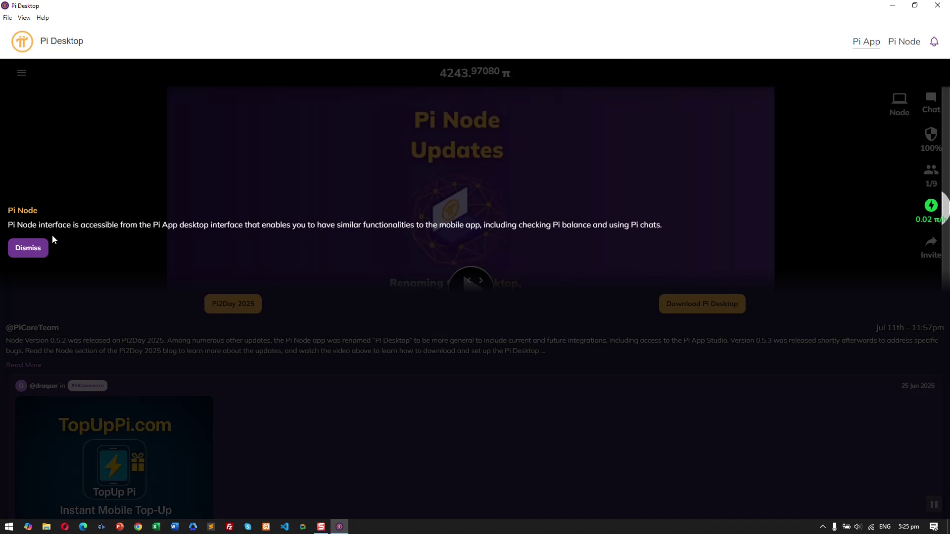
Dismiss the Pi Node banner on the home feed and open the hamburger side menu
left_click_drag(301, 224, 640, 225)
left_click(640, 225)
left_click(18, 251)
scroll(505, 215, "down", 1)
scroll(599, 248, "down", 2)
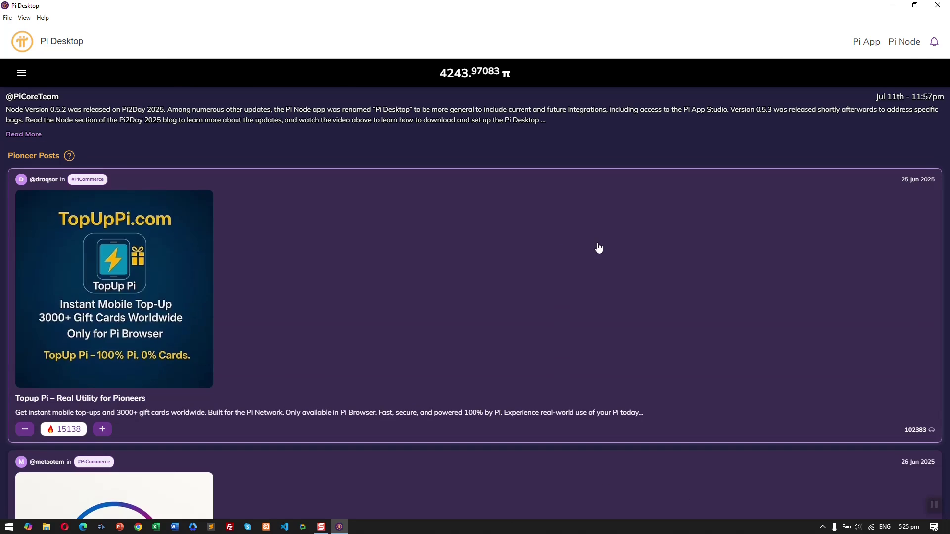
scroll(600, 248, "down", 3)
scroll(600, 259, "up", 6)
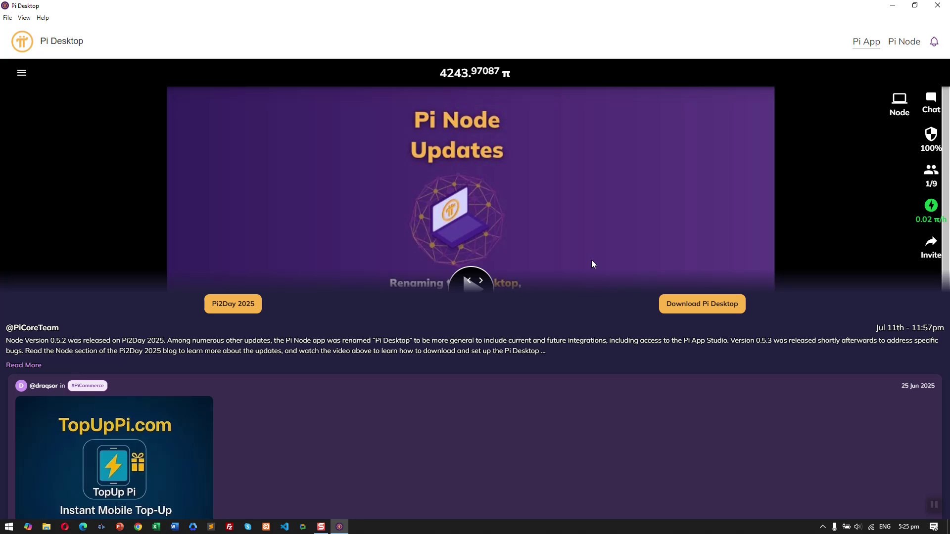
left_click(22, 71)
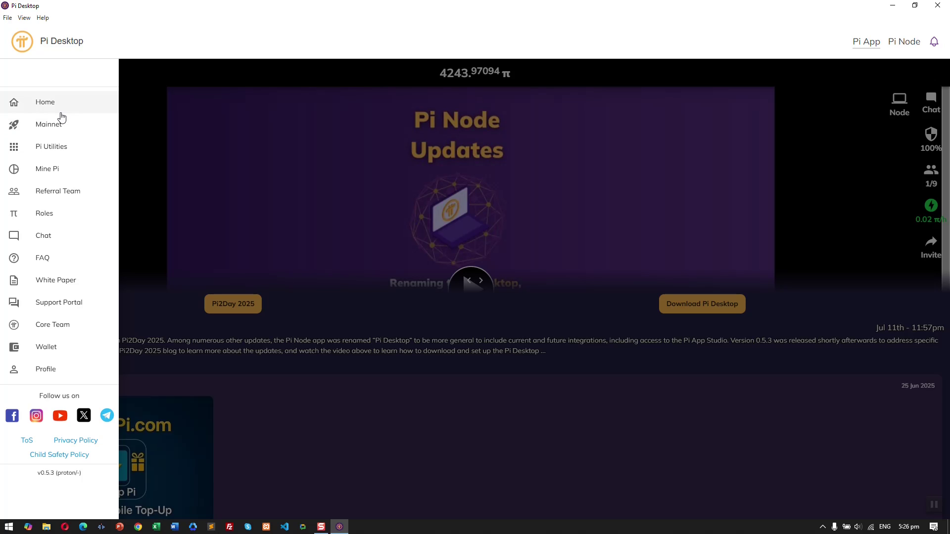
Go to Pi Utilities > App Studio and choose the Chatbot app type
left_click(61, 145)
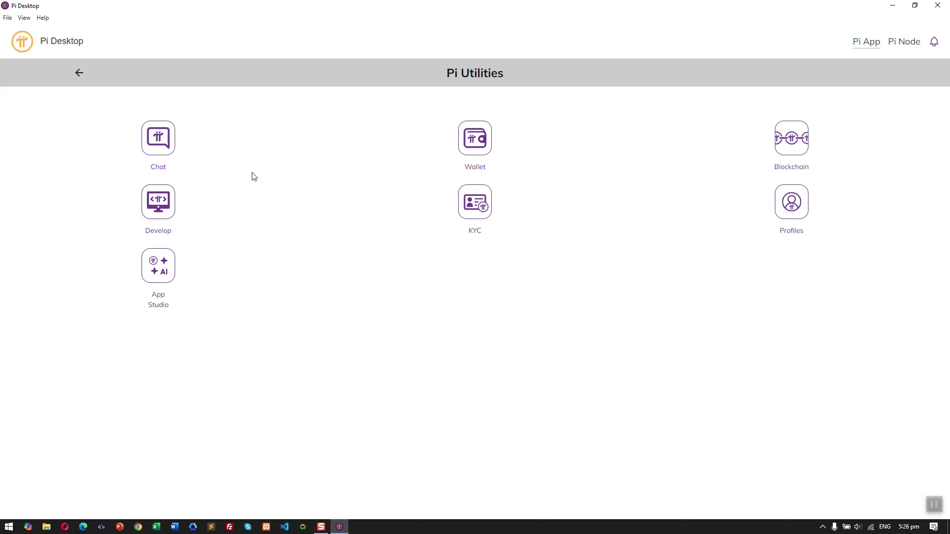
left_click(158, 282)
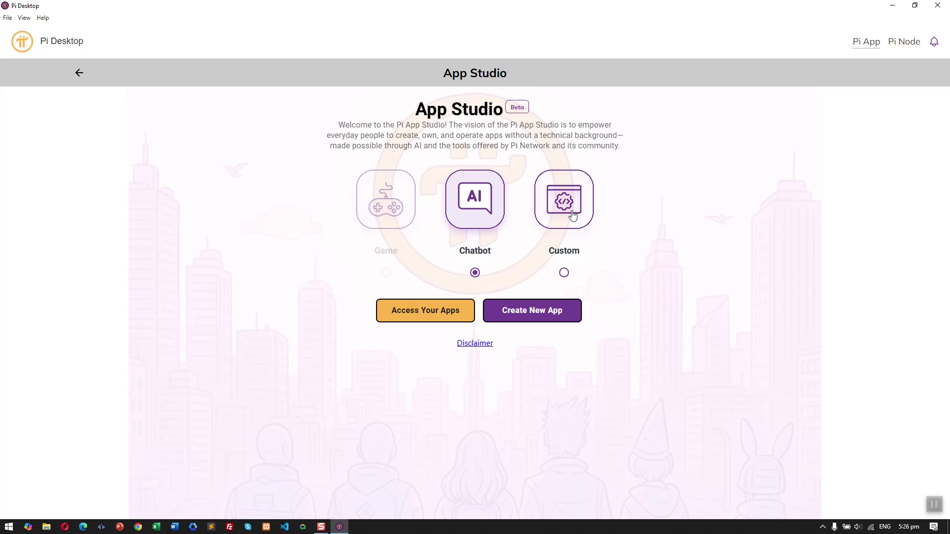
left_click(570, 210)
left_click(497, 223)
Create a new chatbot app, answer Yes to the domain knowledge question, and reach the description
left_click(545, 312)
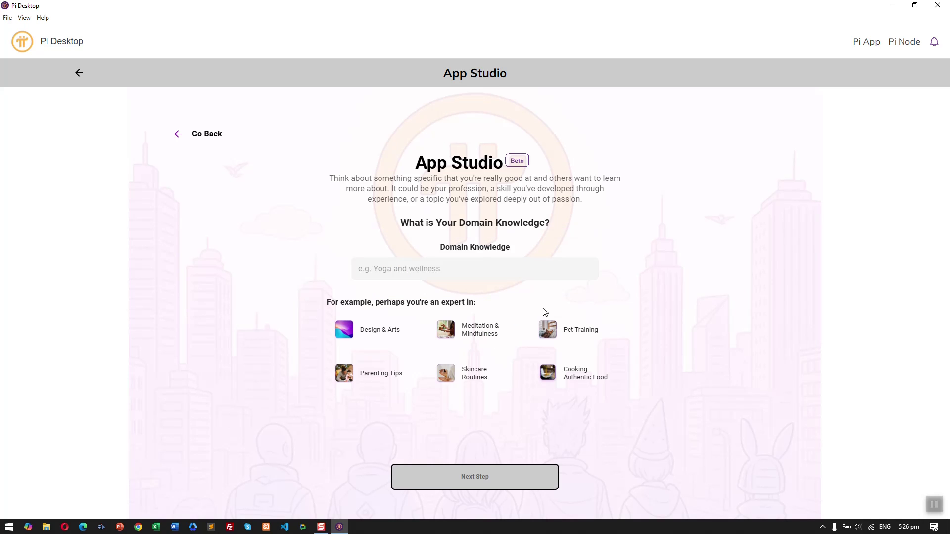
left_click(432, 276)
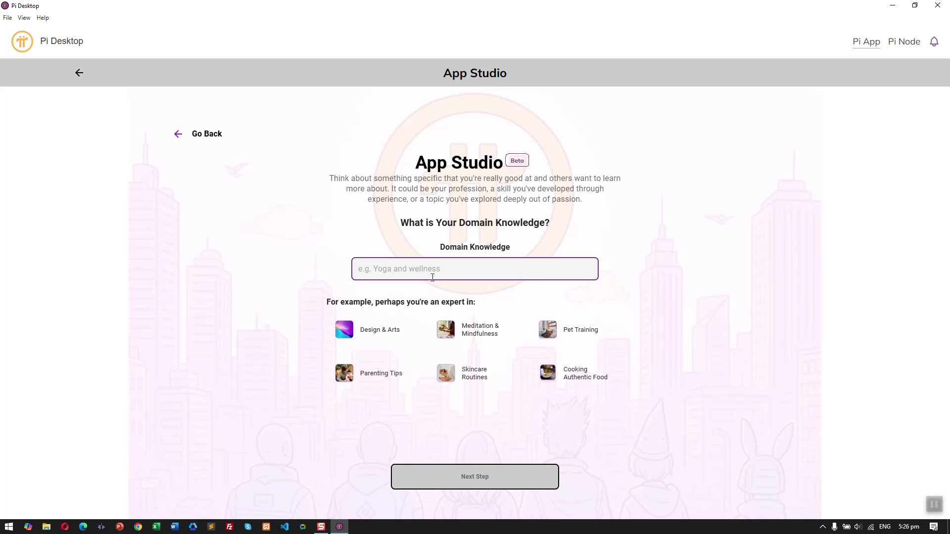
type("Technology")
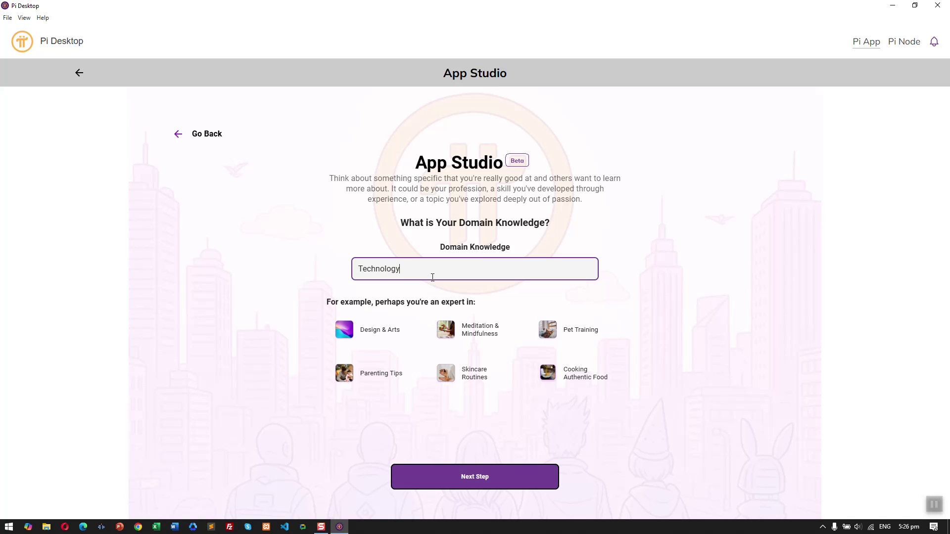
left_click(475, 476)
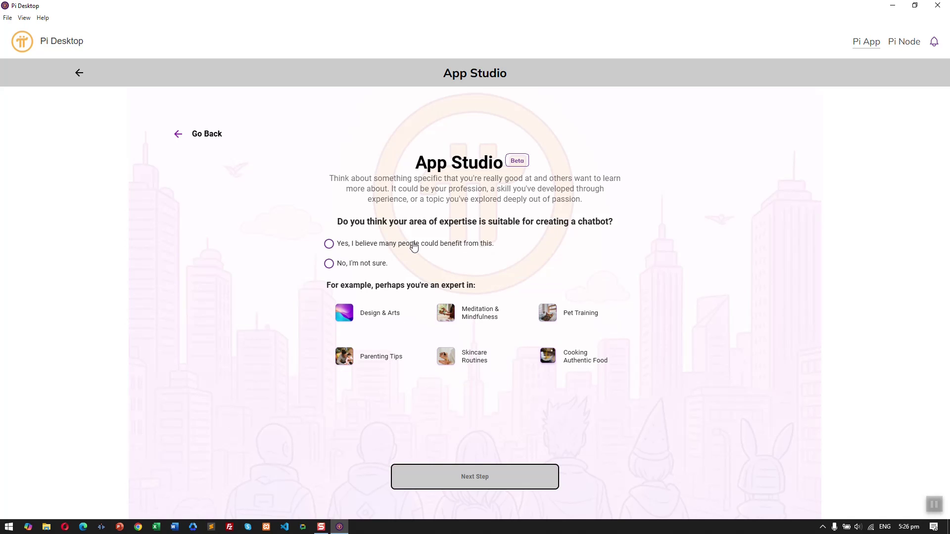
left_click(414, 245)
left_click(475, 477)
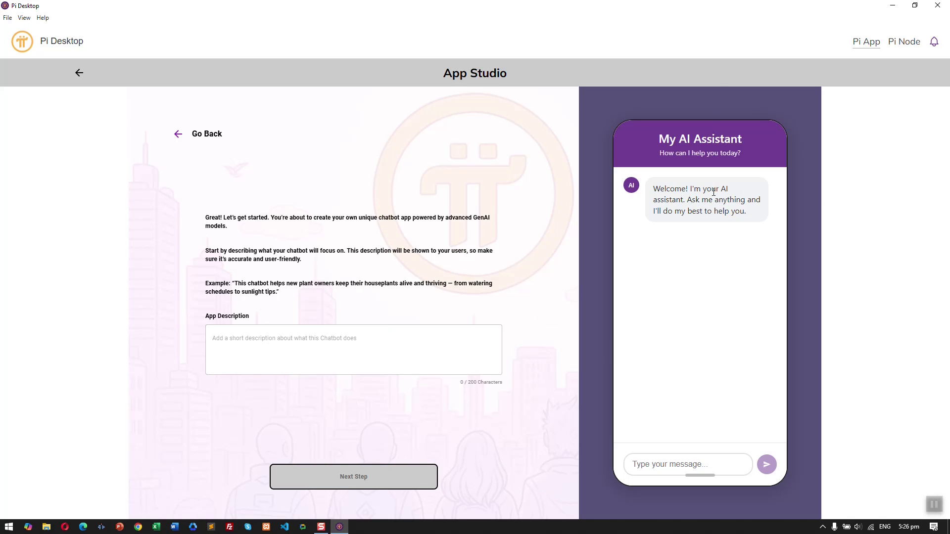
left_click(321, 347)
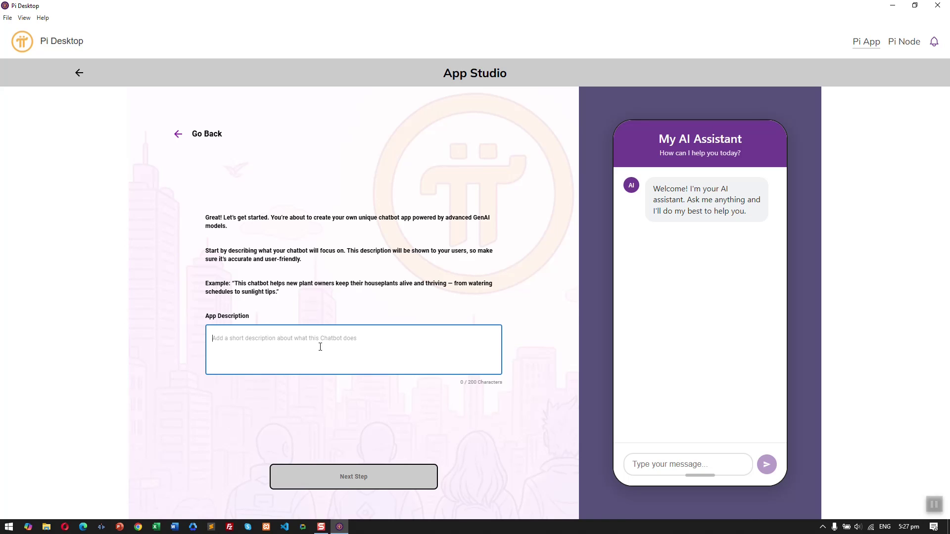
type("Lif")
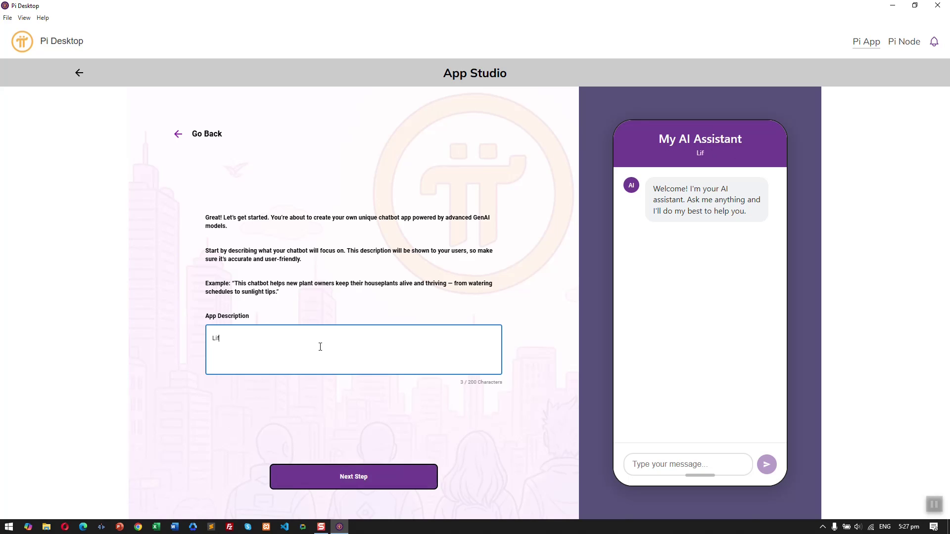
type("eBeyon")
type("d")
type("Code")
Erase the 'LifeBeyondCode' text from the app description field
left_click(384, 299)
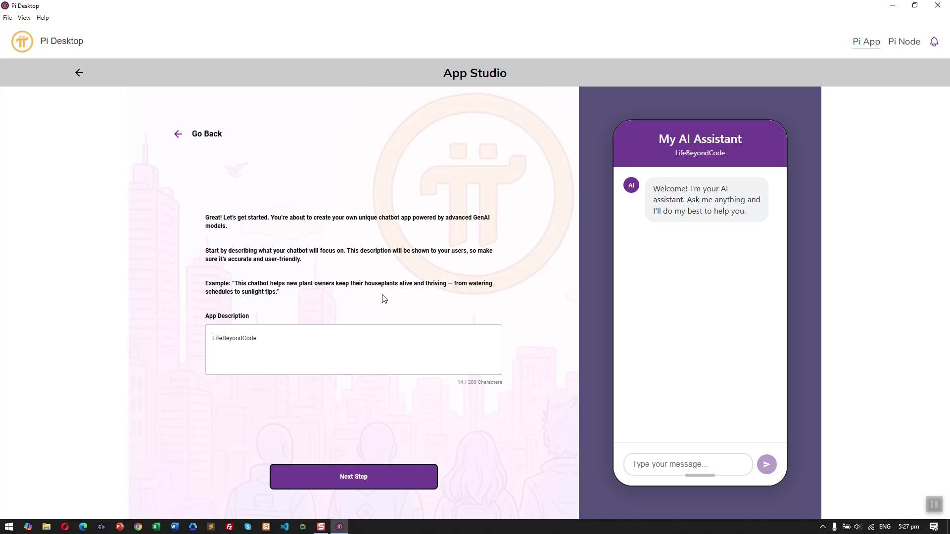
left_click(322, 365)
key("ctrl+a")
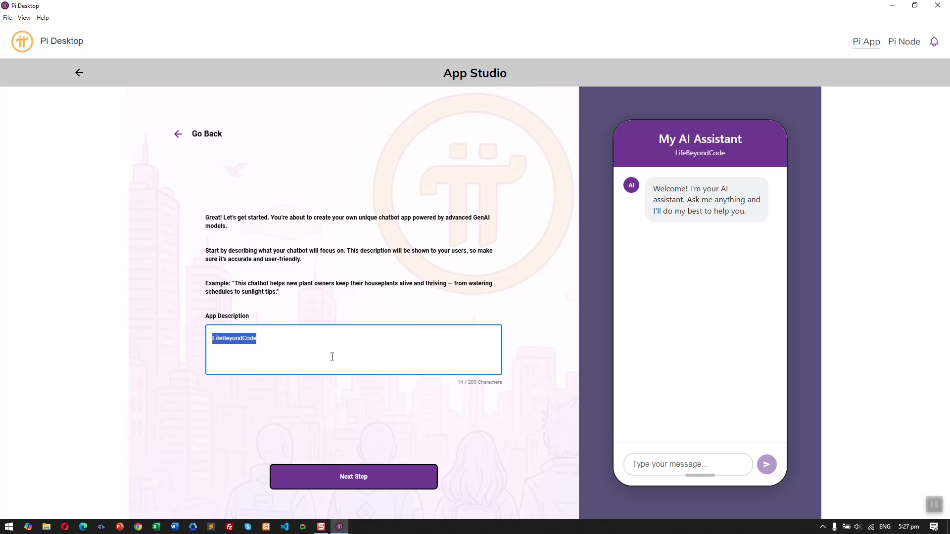
key("BackSpace")
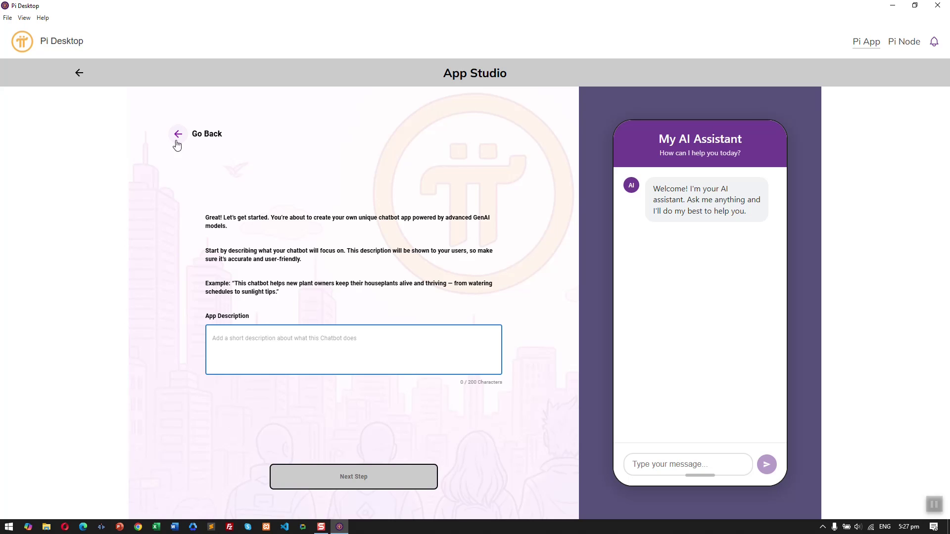
Re-answer Yes, describe the app as 'Just random things.', and begin the 'Expert about life.' instructions
left_click(177, 135)
left_click(398, 250)
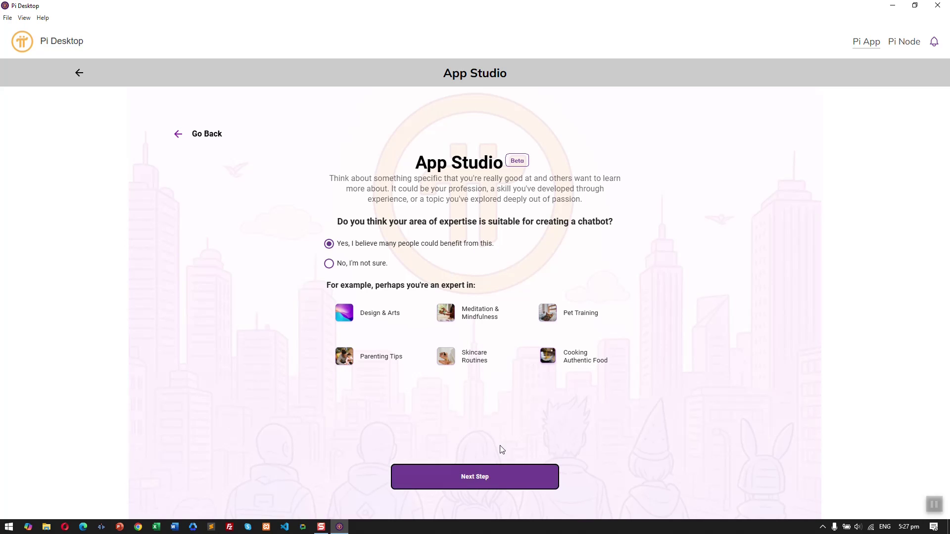
left_click(497, 476)
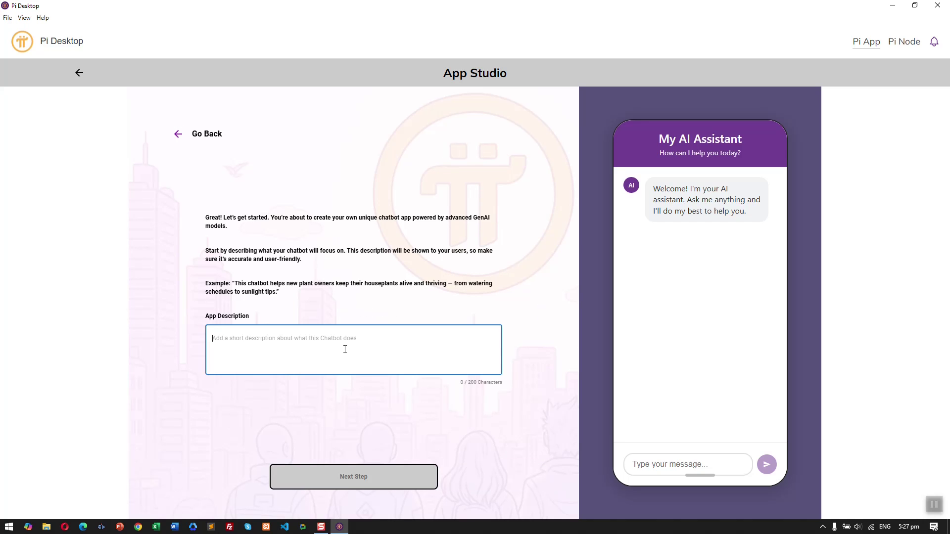
type("Just rando")
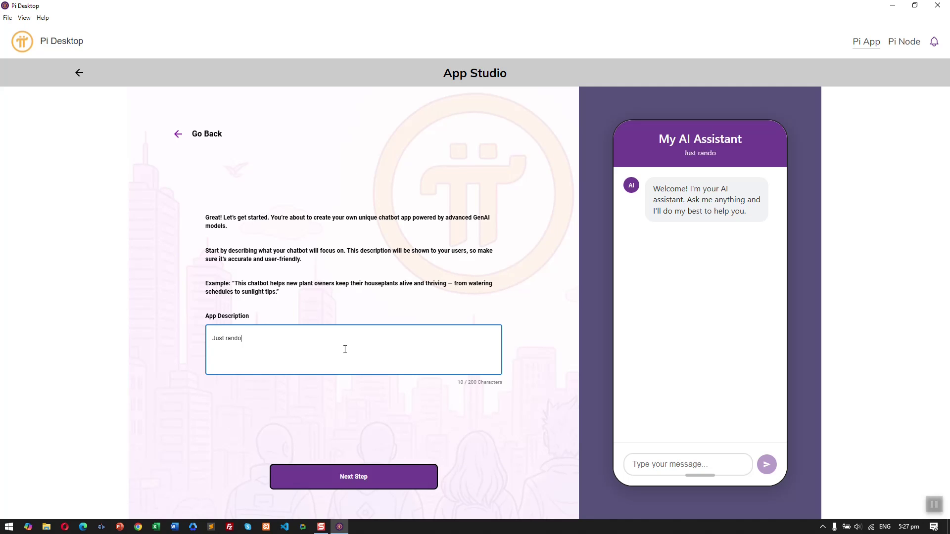
type("m things.")
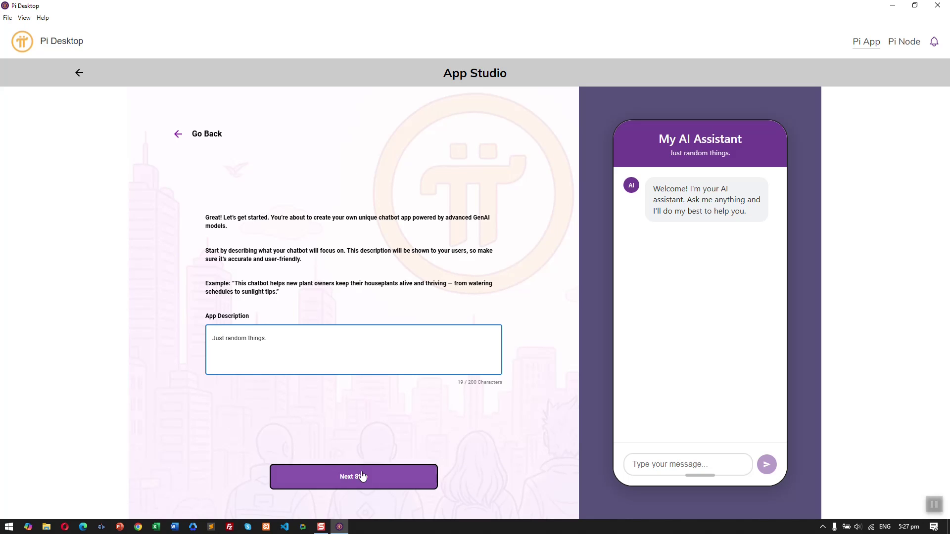
left_click(361, 475)
left_click(323, 278)
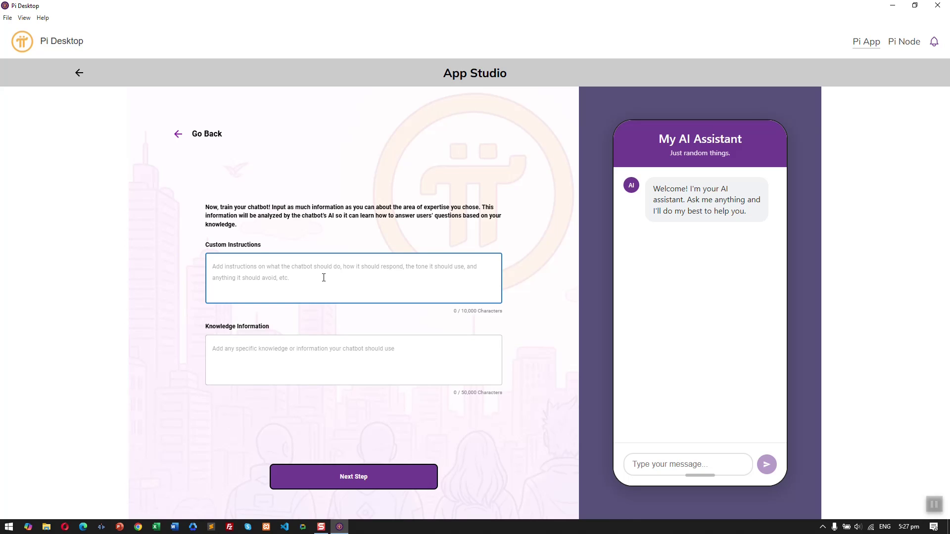
type("E")
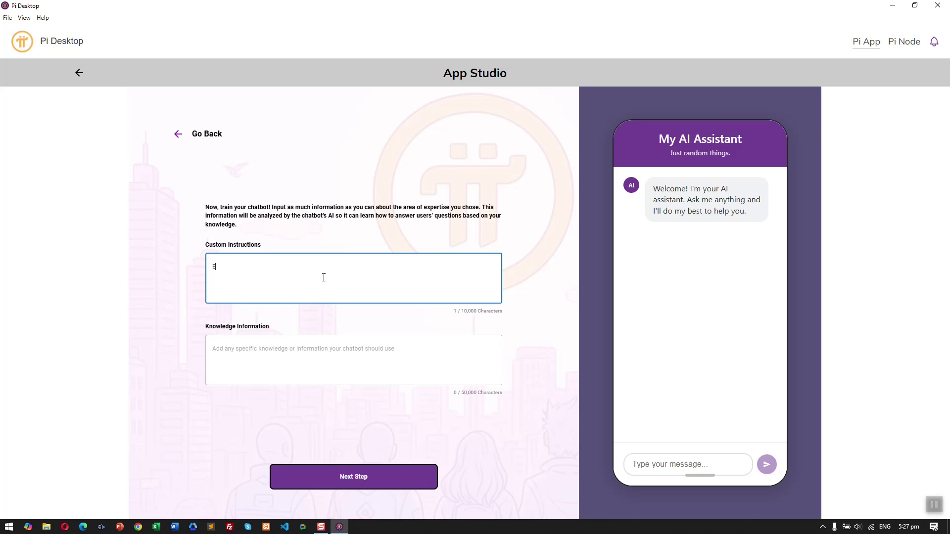
type("xpert about life.")
Set the chatbot's primary colour to blue using the colour chooser
left_click(364, 481)
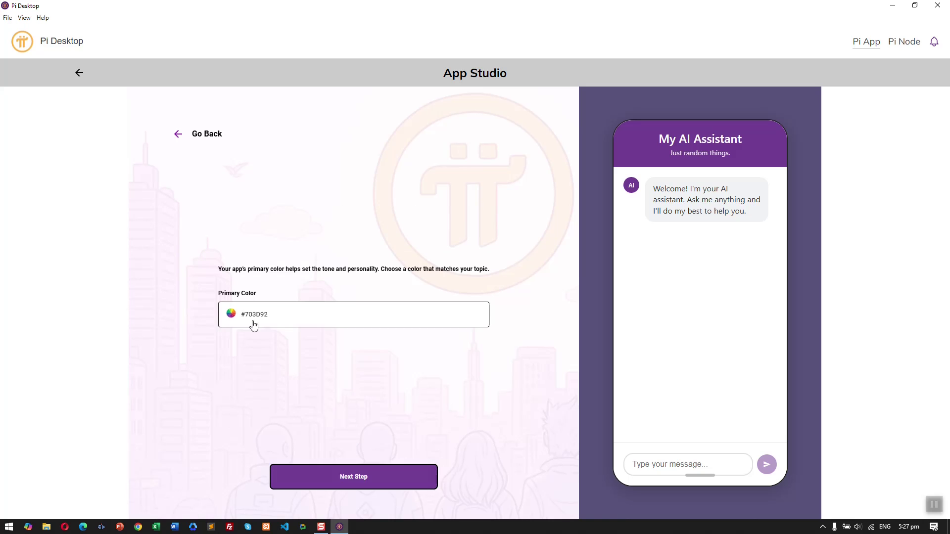
left_click(233, 322)
left_click_drag(259, 348, 335, 348)
left_click(297, 399)
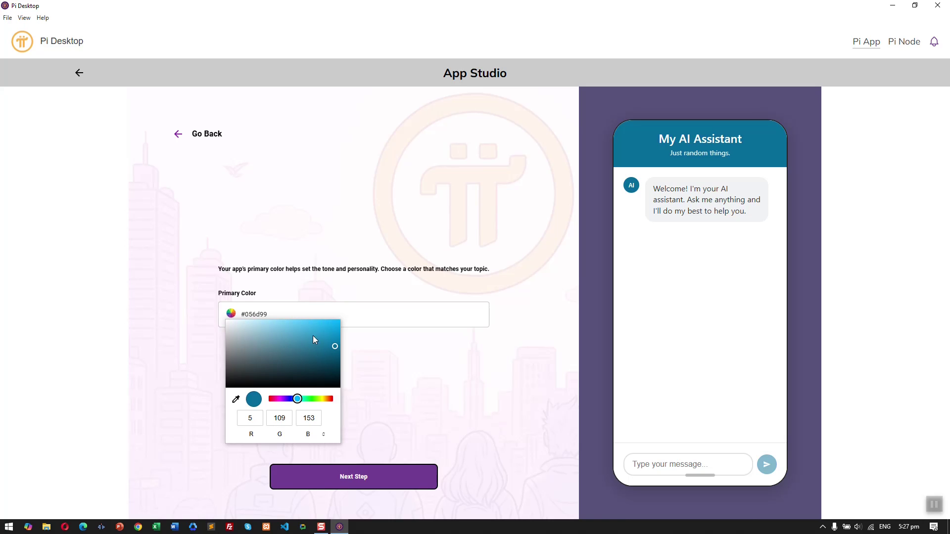
left_click(312, 337)
left_click(318, 401)
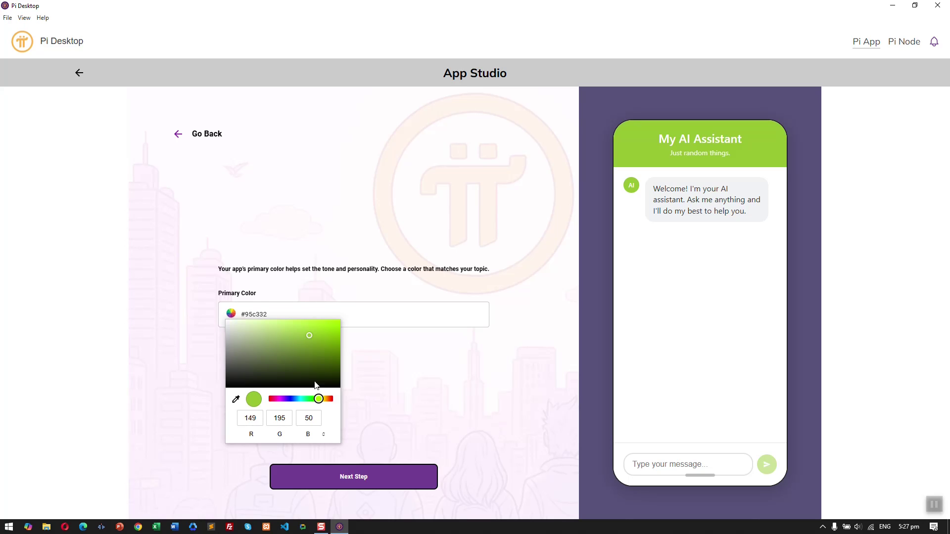
left_click(318, 322)
left_click(329, 345)
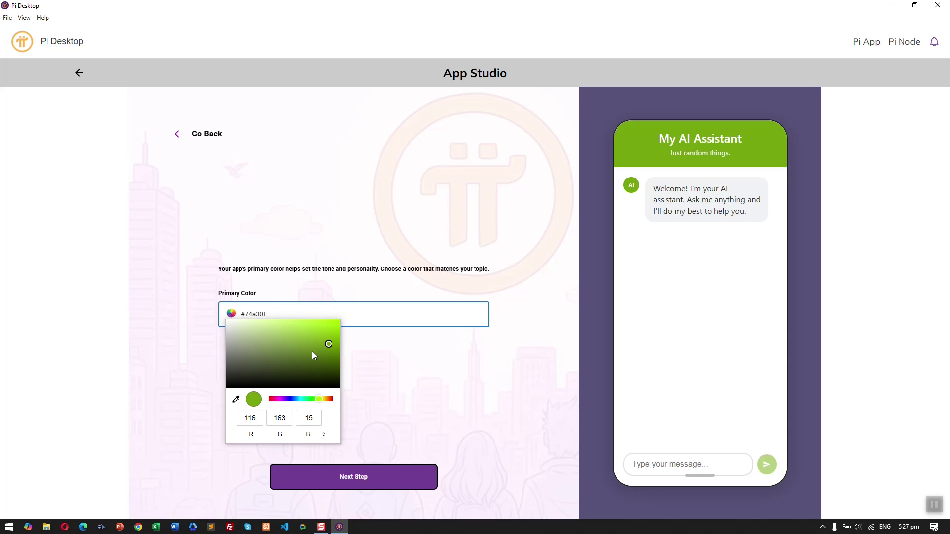
left_click(295, 347)
left_click_drag(319, 400, 292, 400)
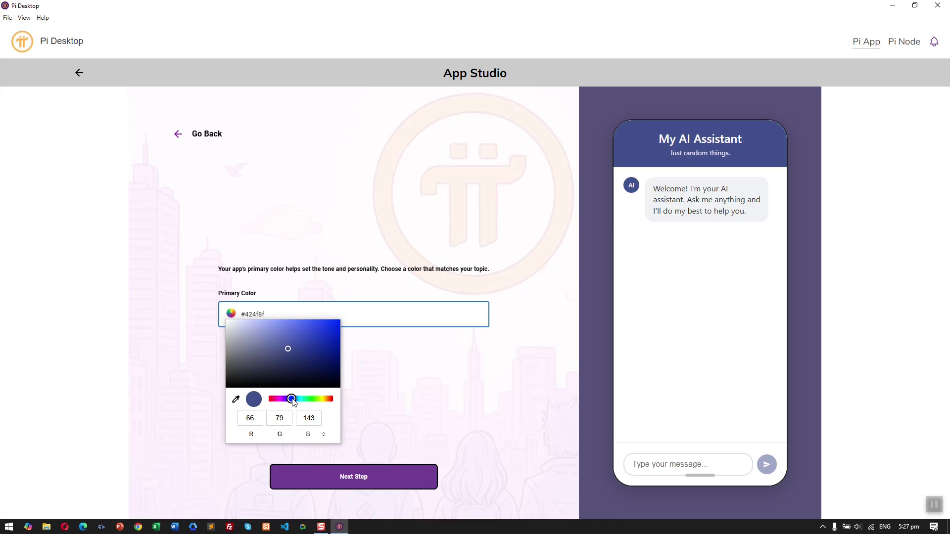
left_click(300, 452)
Set the chat background colour to a pale mint cyan, #e0fffd
left_click(320, 476)
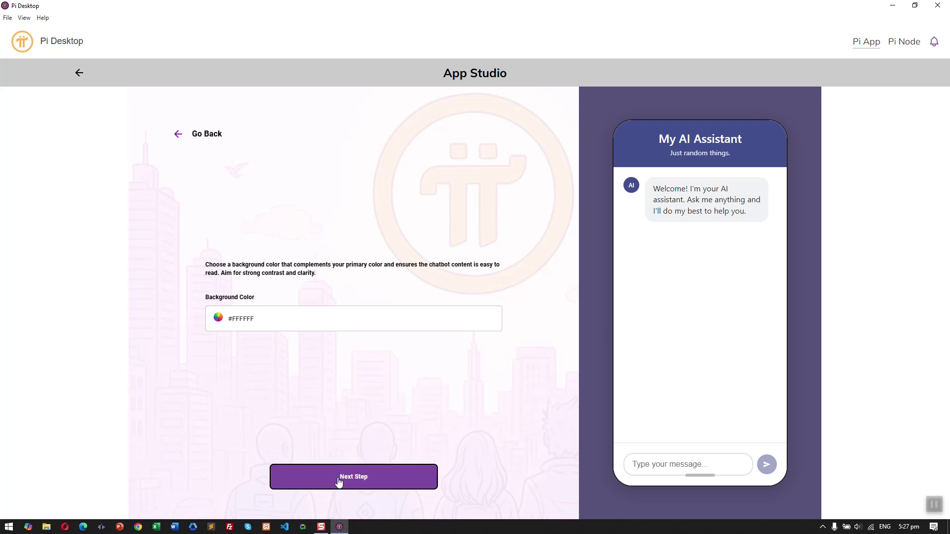
left_click(279, 322)
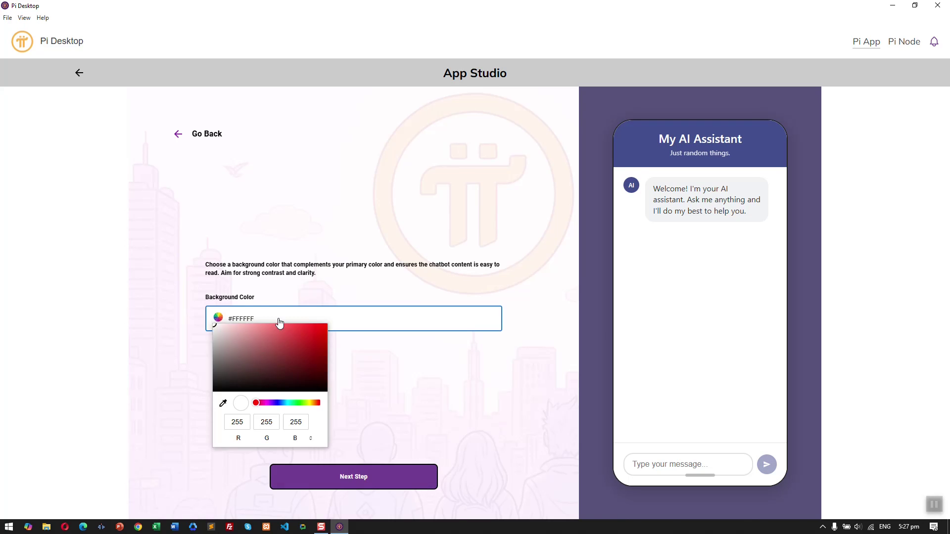
left_click(269, 355)
mouse_move(268, 356)
left_mouse_down()
mouse_move(245, 341)
mouse_move(230, 278)
left_mouse_up()
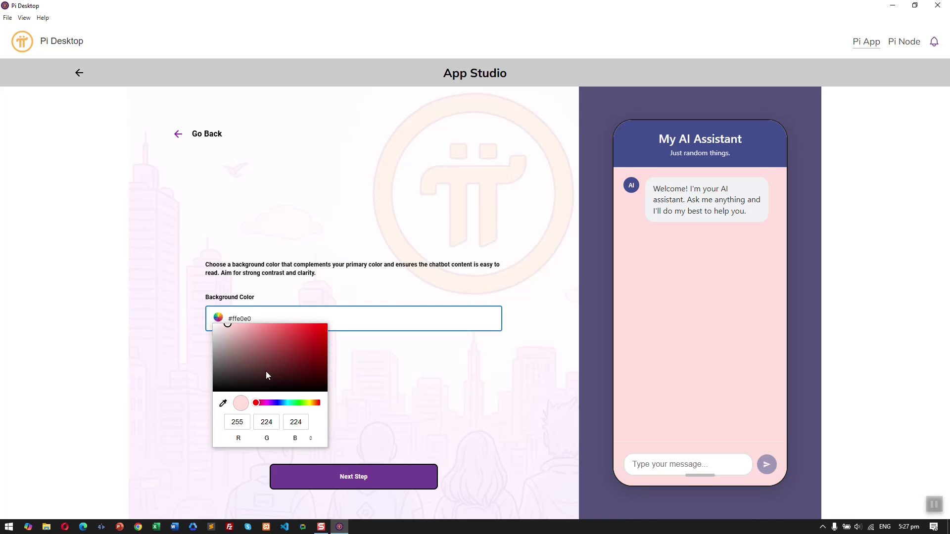
left_click(270, 403)
left_click_drag(274, 408, 292, 404)
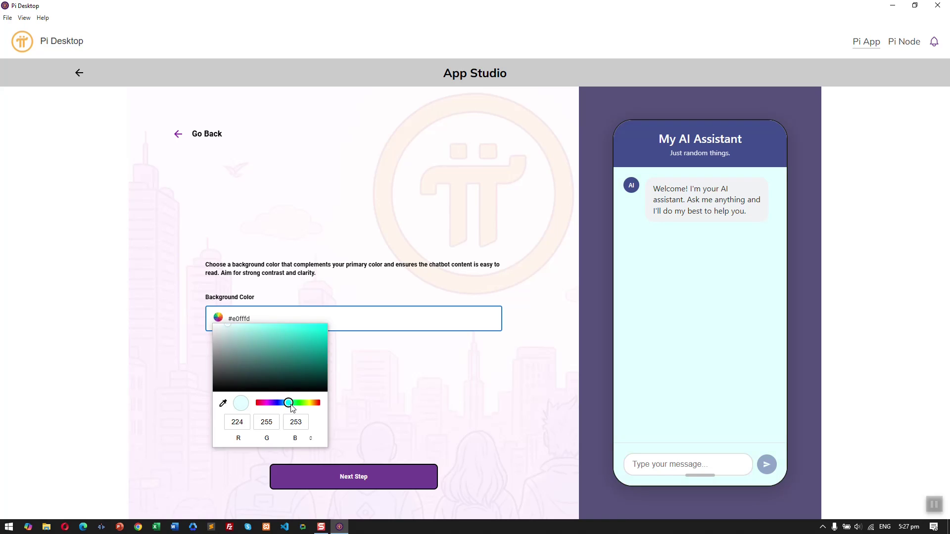
Enter the welcome message 'Hello! What's up?' on the welcome message step
left_click(320, 491)
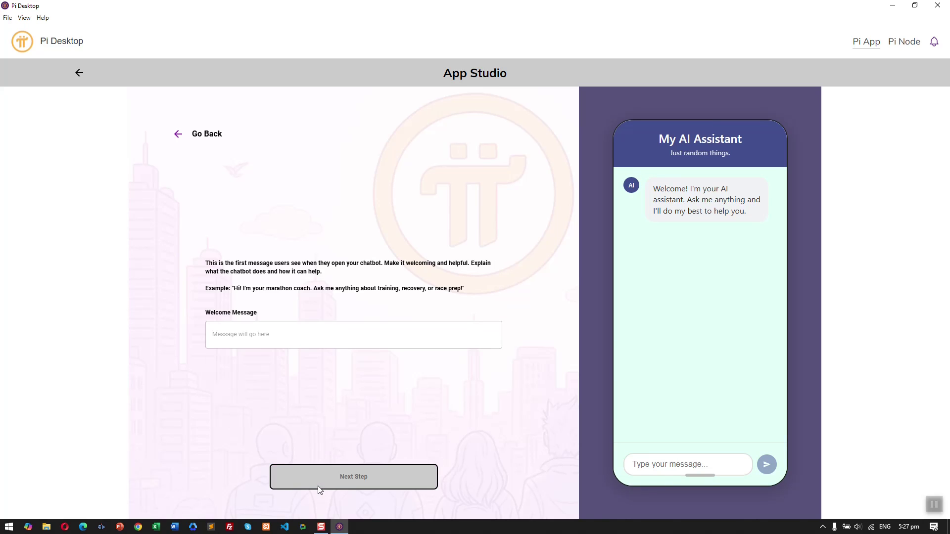
left_click(328, 336)
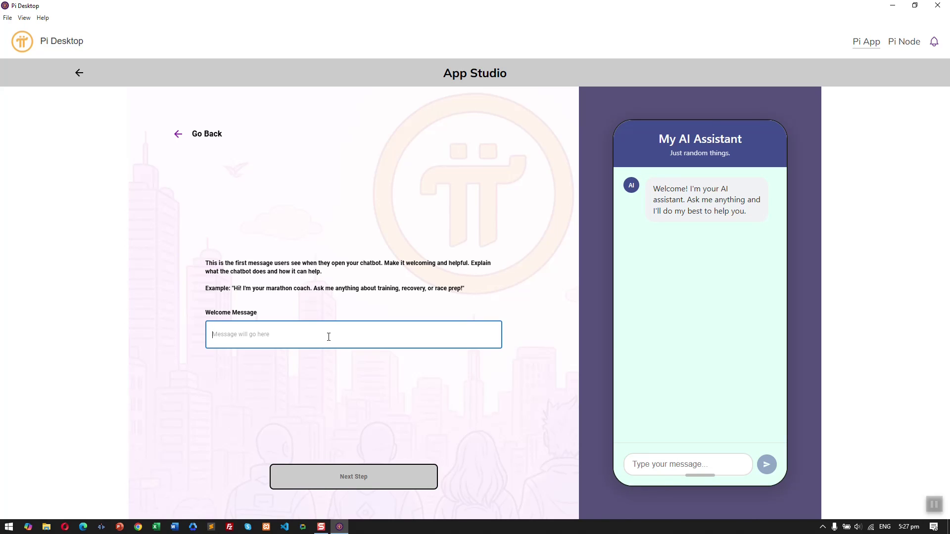
type("Hello")
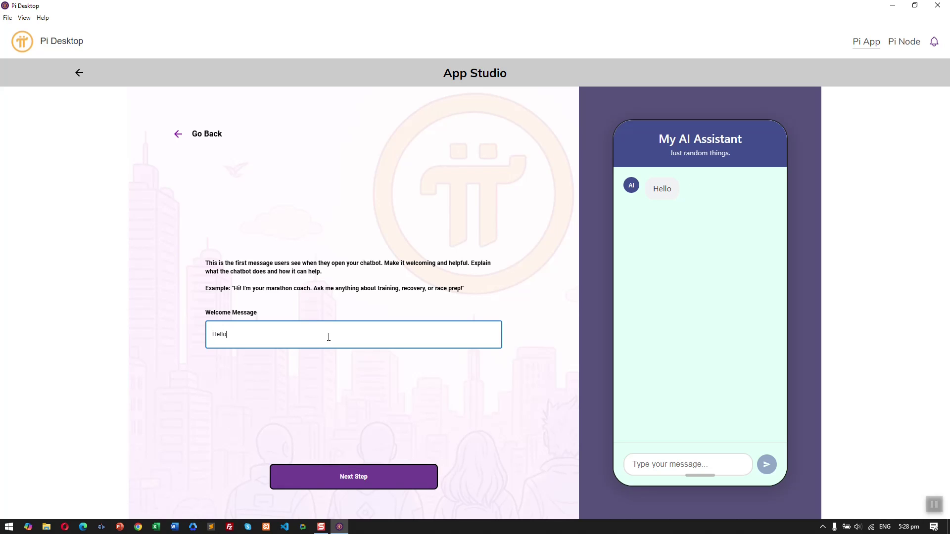
type("! What's up?")
Name the chatbot 'LIFE ASSISTANT', finish customization, and choose Publish Your App
left_click(370, 469)
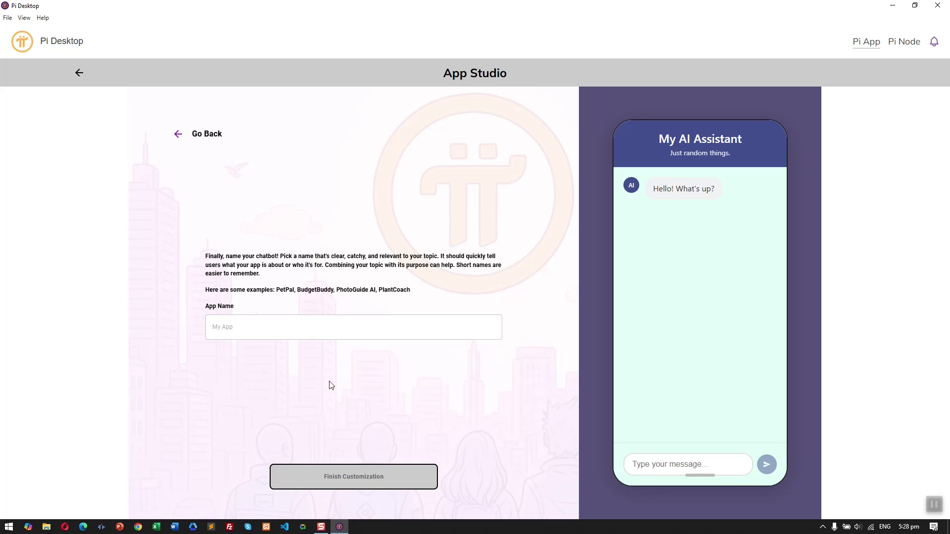
left_click(322, 327)
type("efe")
key("BackSpace")
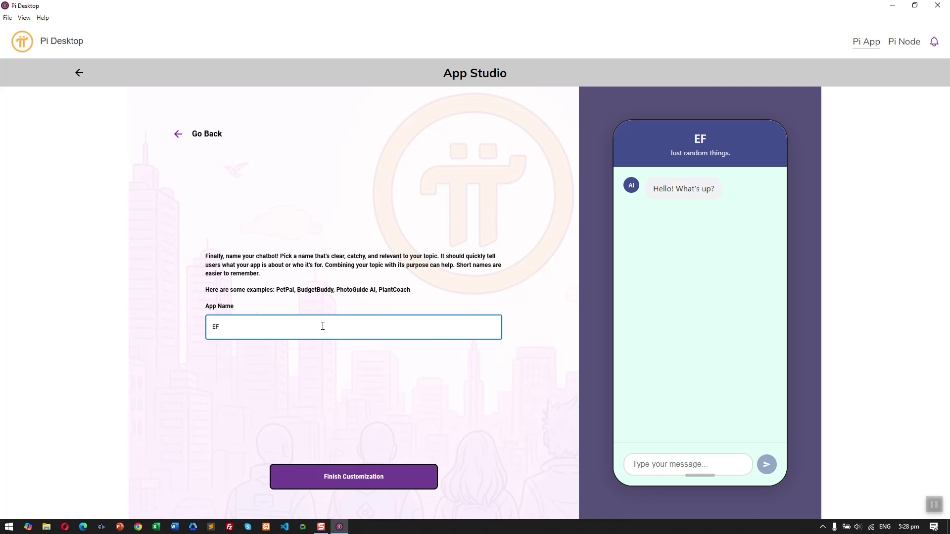
key("BackSpace")
key("BackSpace")
type("LIFE ASSI")
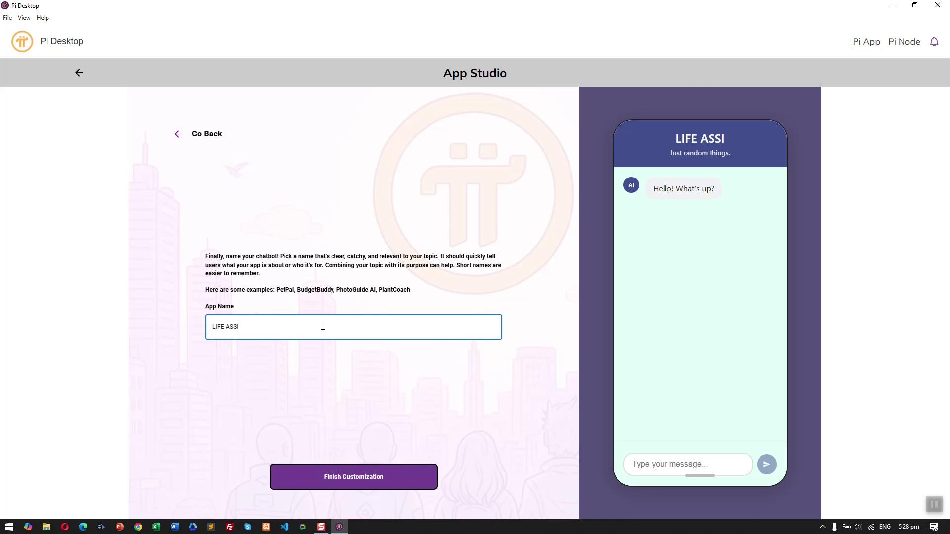
type("STANT")
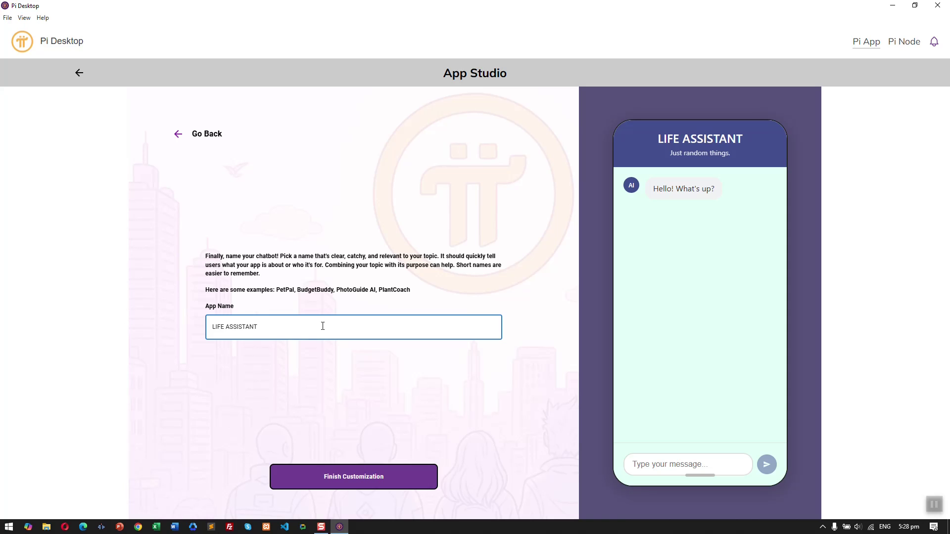
left_click(332, 352)
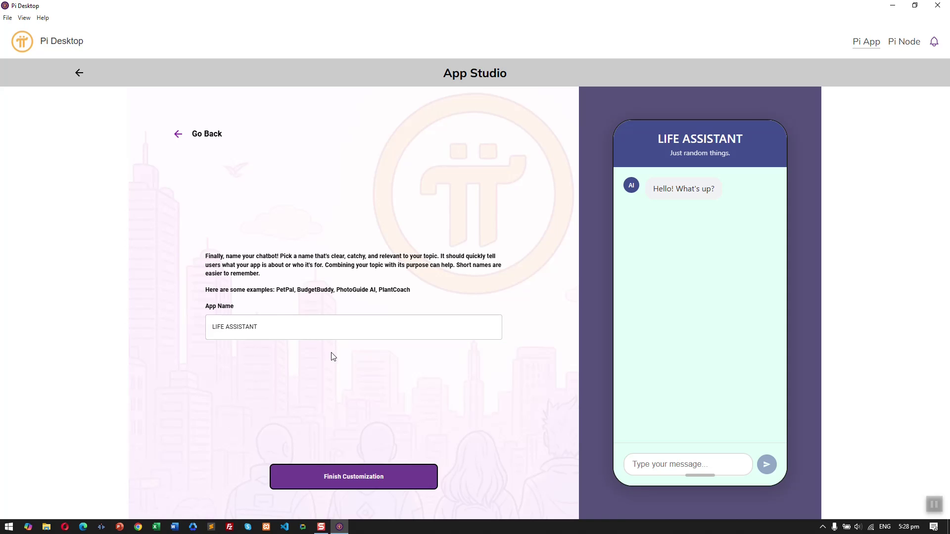
left_click(349, 477)
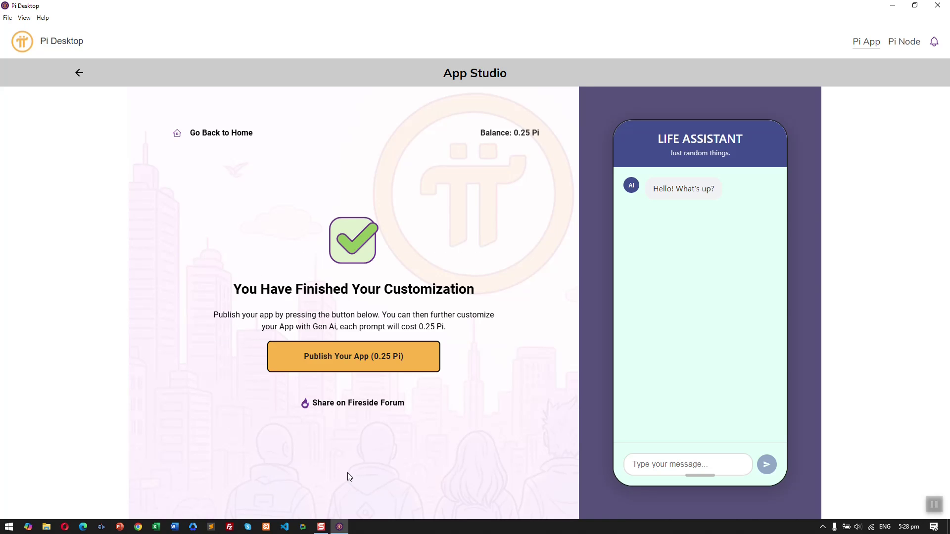
left_click(394, 364)
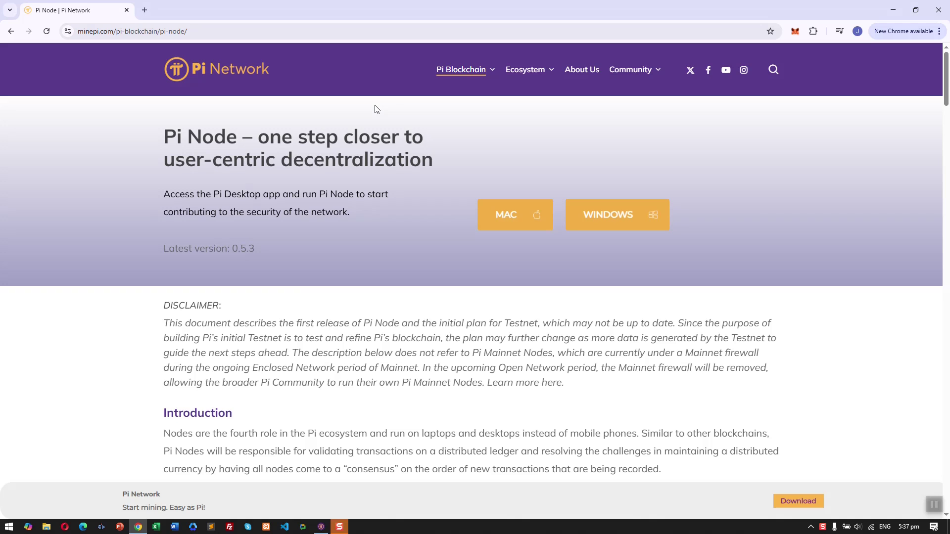
Show the Pi Node download page full screen and zoomed in, highlighting its intro text
key("F11")
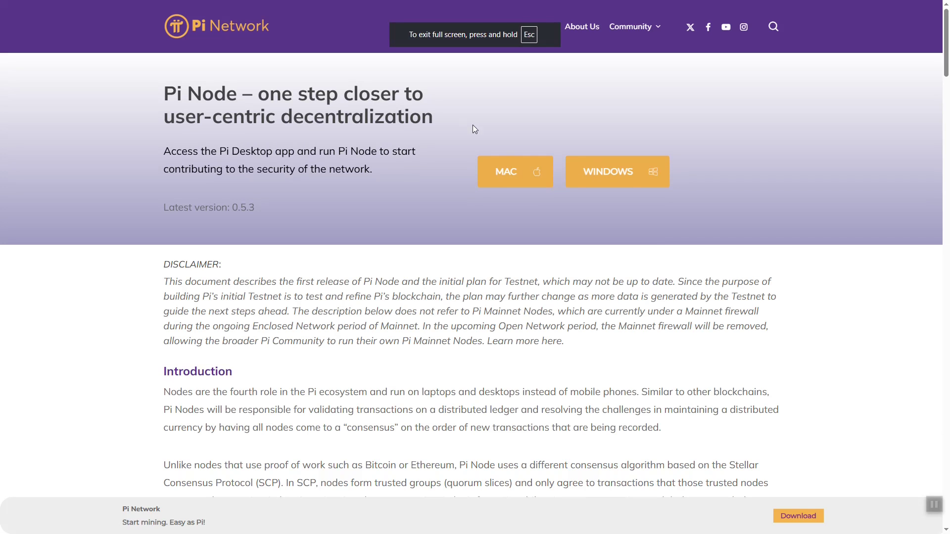
key("ctrl+plus")
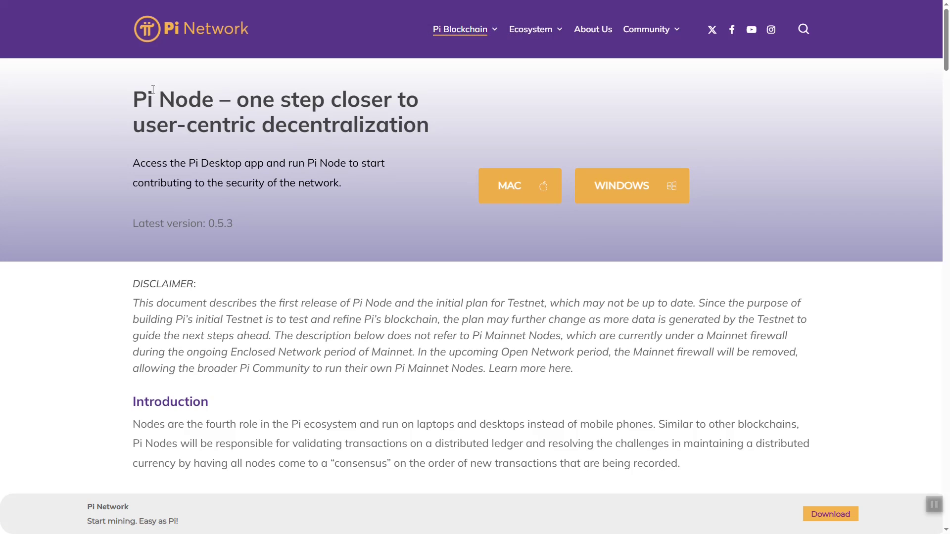
left_click_drag(147, 99, 367, 164)
left_click(362, 199)
left_click_drag(127, 223, 244, 221)
left_click(247, 221)
scroll(248, 222, "down", 3)
scroll(250, 223, "down", 4)
scroll(257, 205, "down", 3)
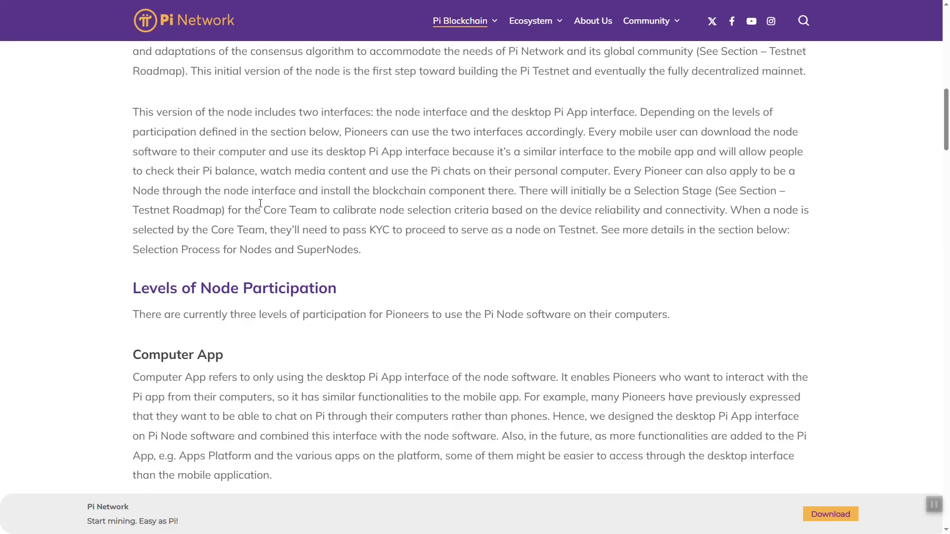
scroll(259, 206, "down", 3)
scroll(259, 203, "down", 5)
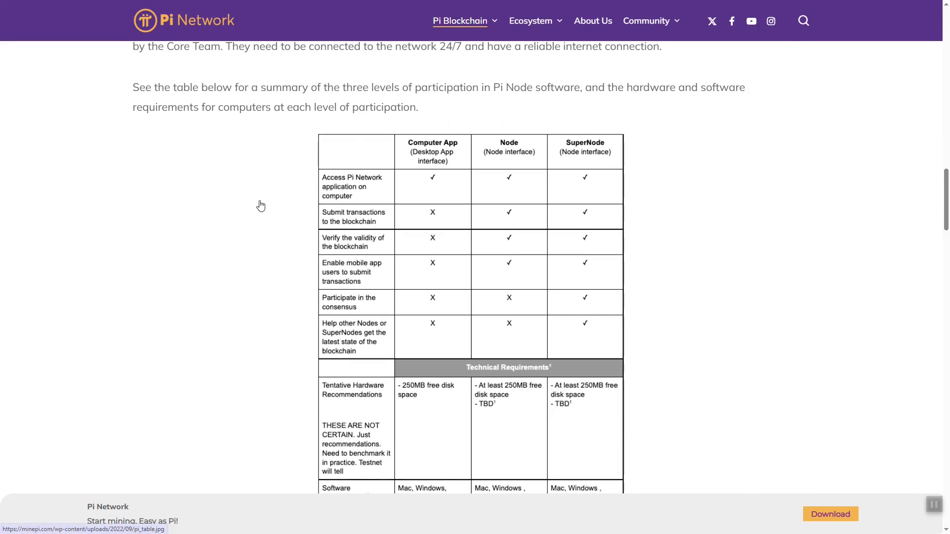
scroll(261, 206, "down", 2)
scroll(260, 206, "down", 1)
scroll(259, 206, "down", 5)
scroll(259, 206, "down", 4)
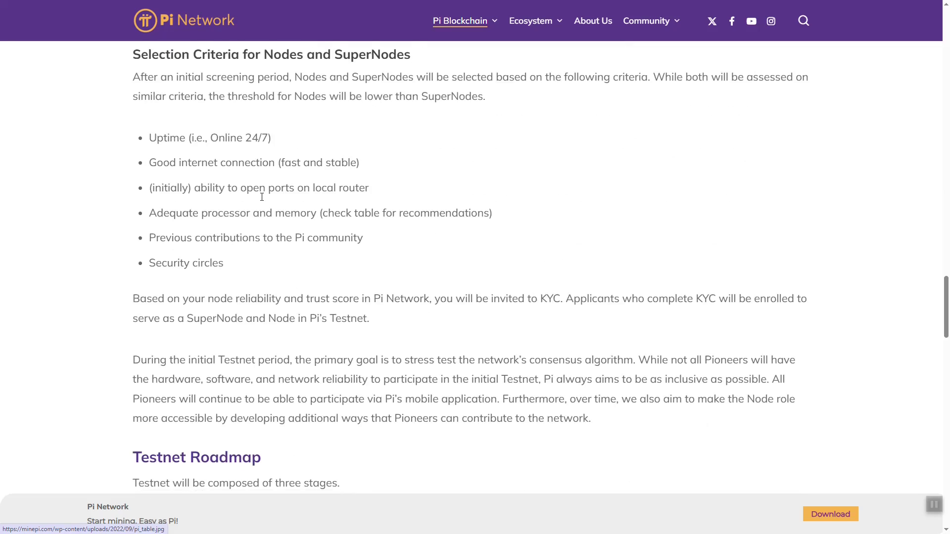
scroll(260, 203, "down", 5)
scroll(290, 198, "down", 5)
scroll(312, 238, "down", 10)
scroll(329, 265, "up", 10)
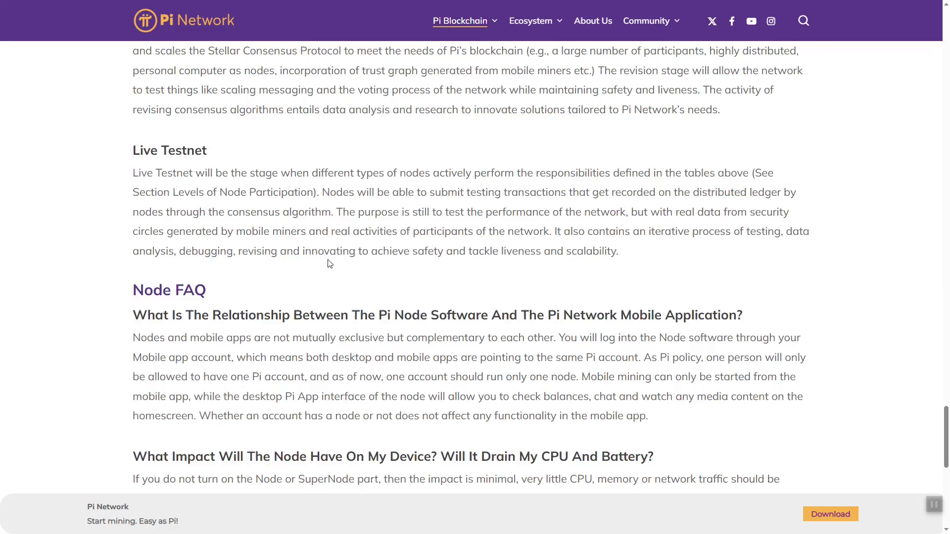
scroll(330, 258, "up", 10)
scroll(330, 258, "up", 15)
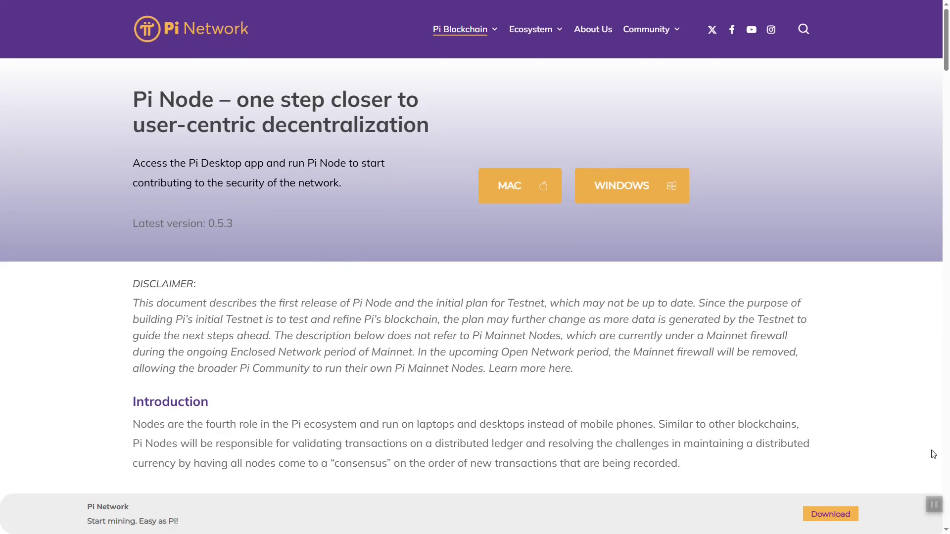